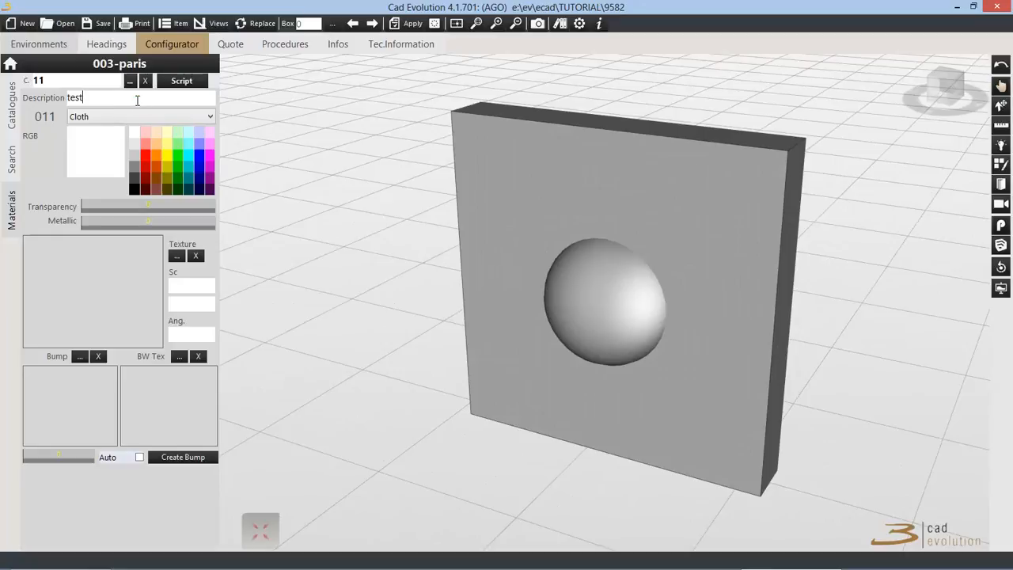
Step: Create a new material with code 15, the description test2 and a white colour
double_click(38, 80)
text(15)
key(Return)
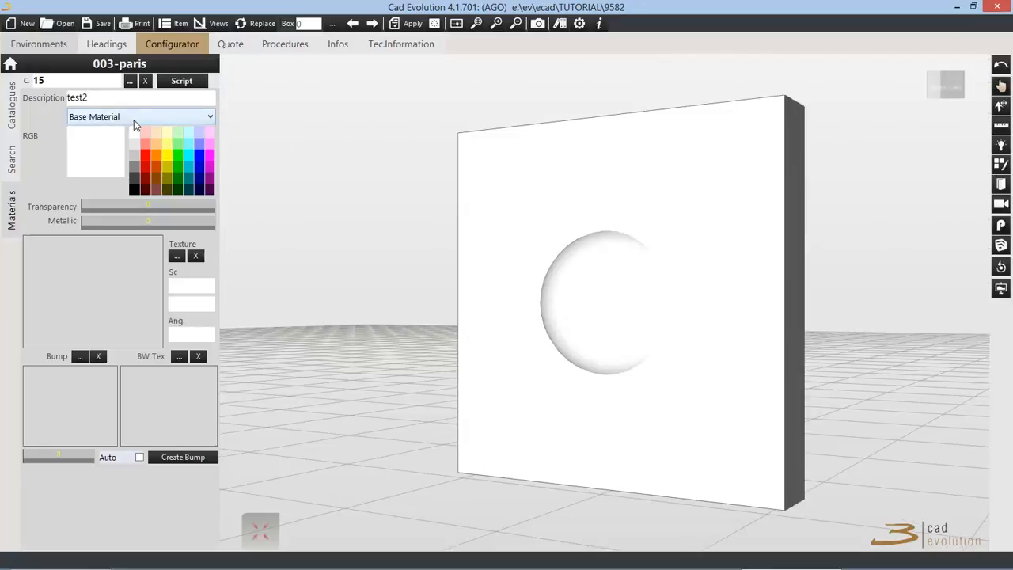
click(134, 120)
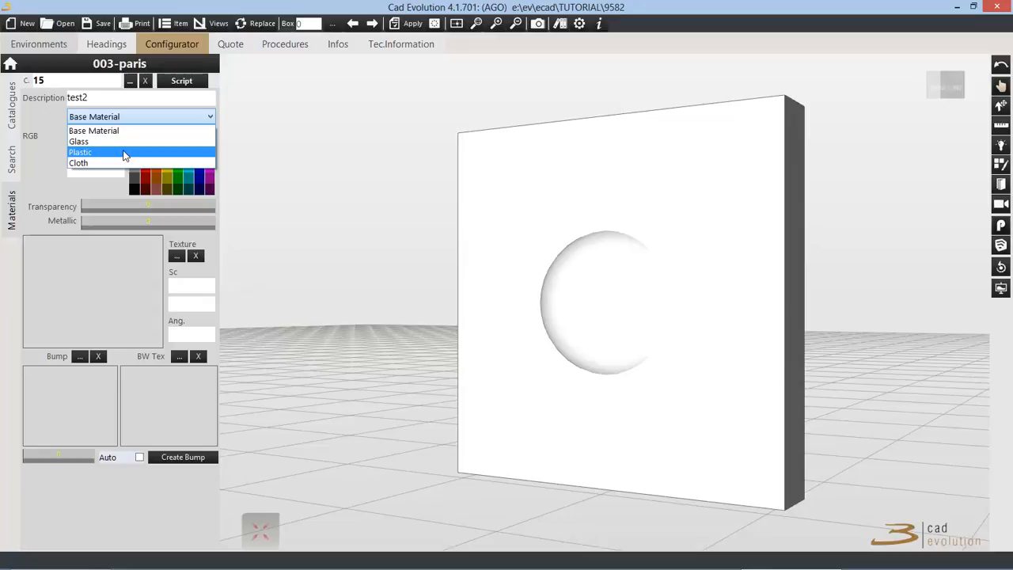
Step: Try the Glass, Plastic and Cloth types on the material and return it to Base Material
click(124, 132)
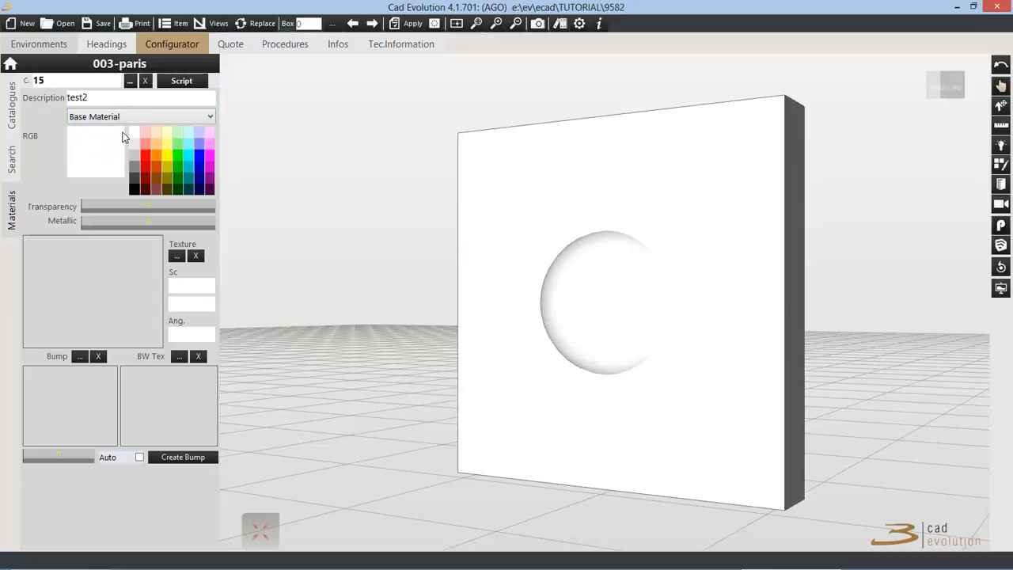
click(127, 116)
click(111, 140)
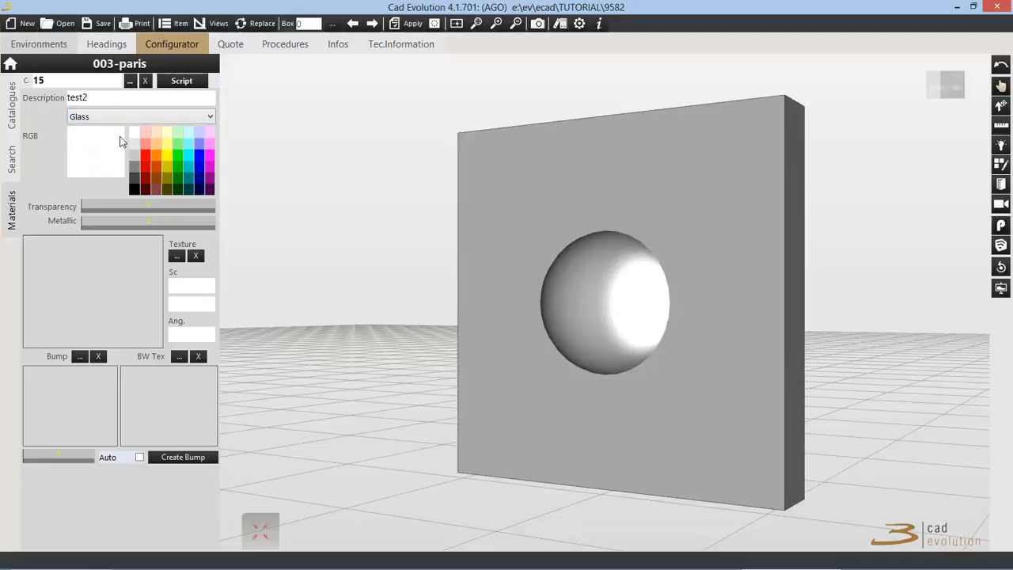
mouse_move(595, 304)
mouse_down()
mouse_move(601, 316)
mouse_move(678, 303)
mouse_move(557, 315)
mouse_move(601, 317)
mouse_up()
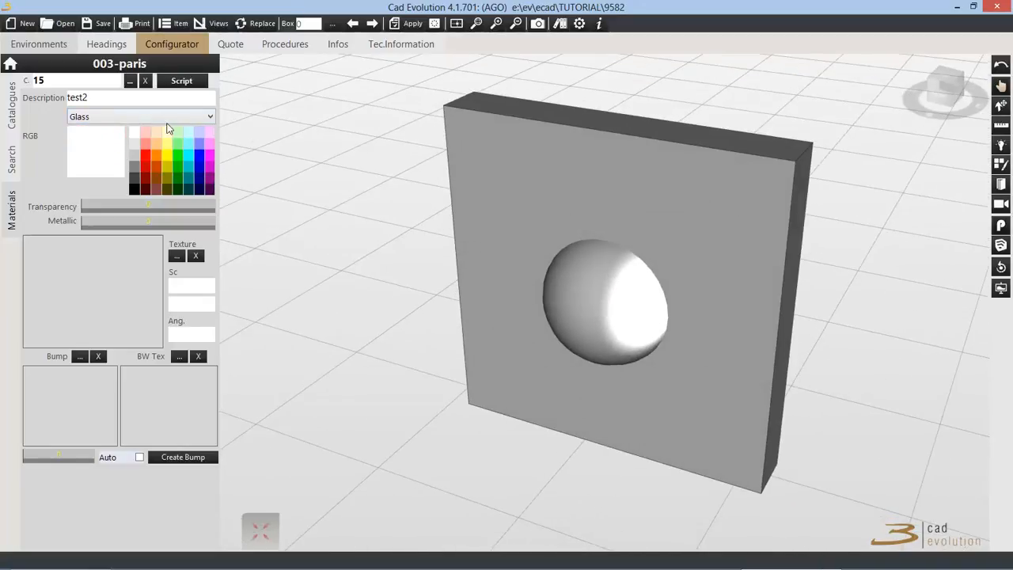
click(162, 117)
click(151, 152)
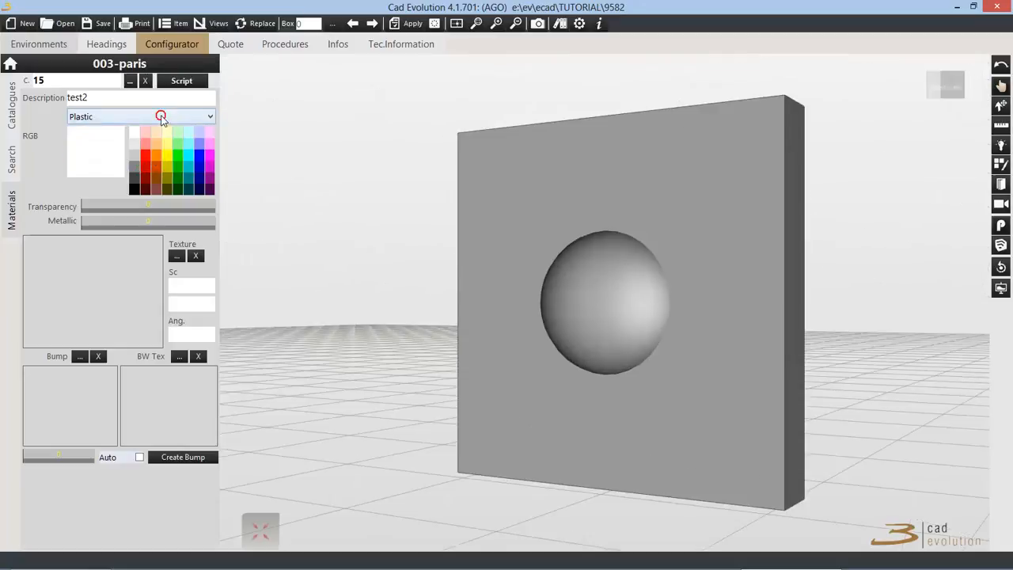
click(165, 118)
click(131, 163)
click(149, 119)
click(131, 129)
drag(656, 240, 675, 284)
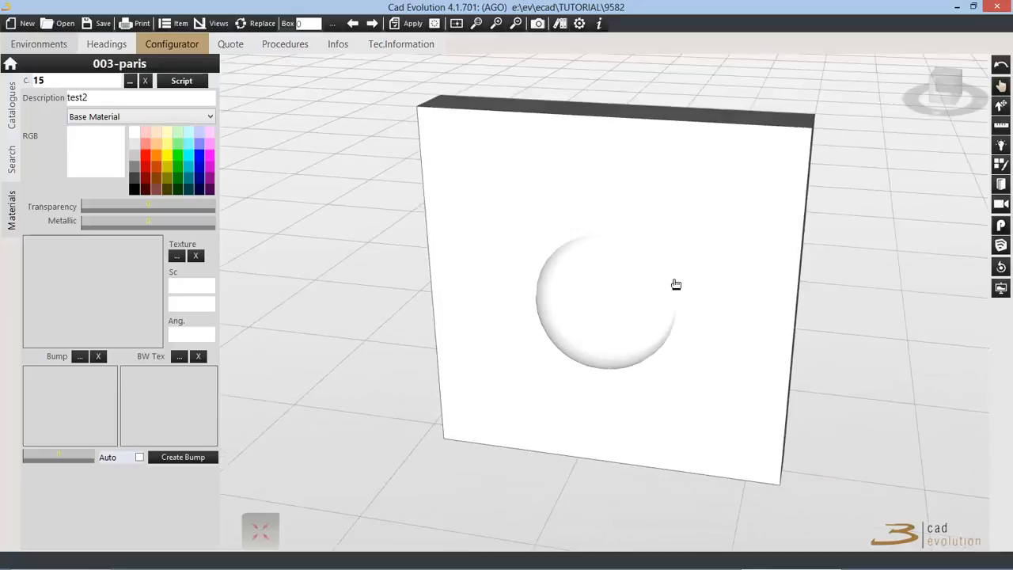
scroll(675, 284, up, 1)
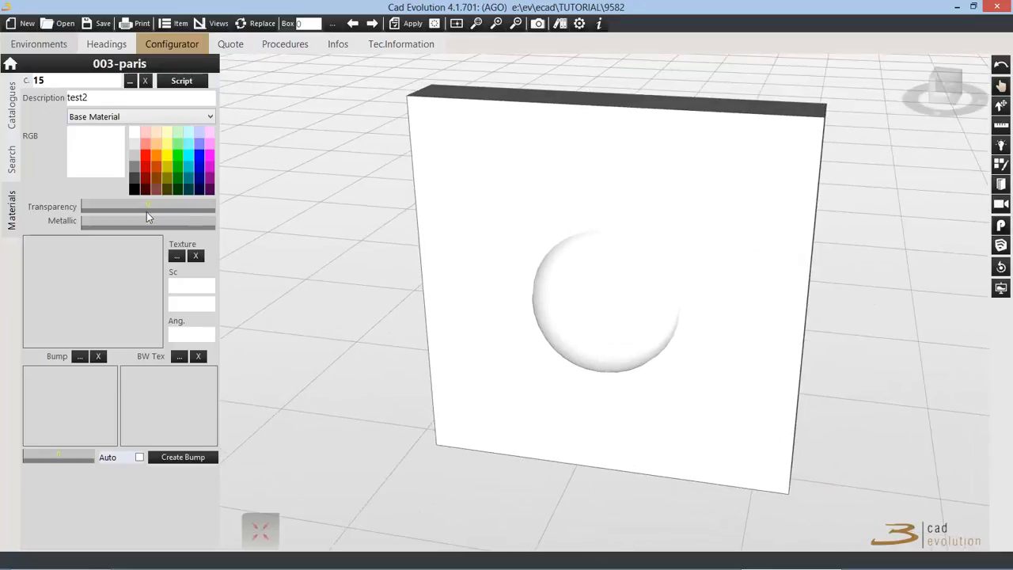
Step: Recolour the material dark yellow and replace that with a custom light green of hue 63 and saturation 83
click(164, 145)
click(170, 164)
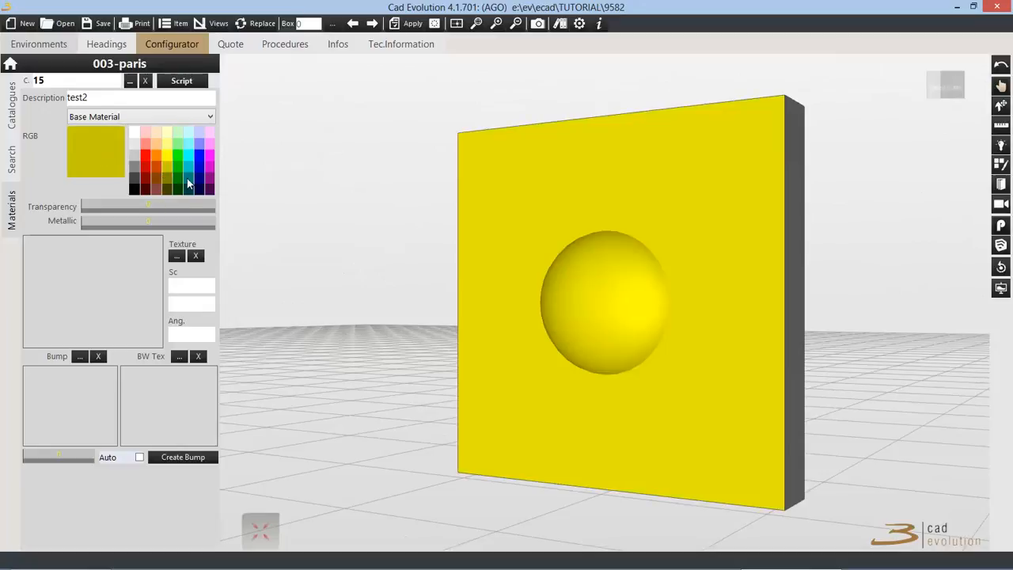
click(106, 156)
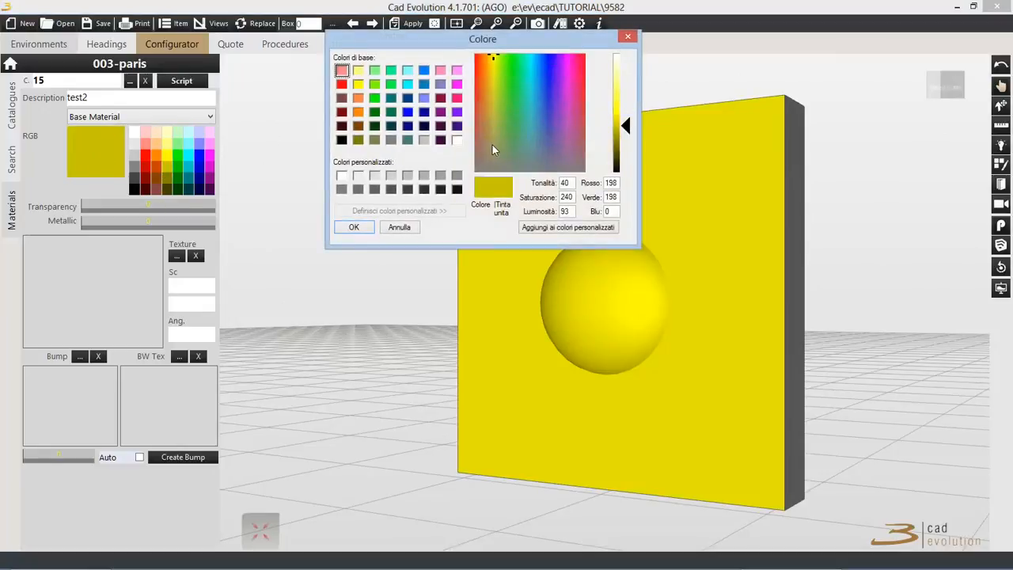
drag(499, 78, 505, 131)
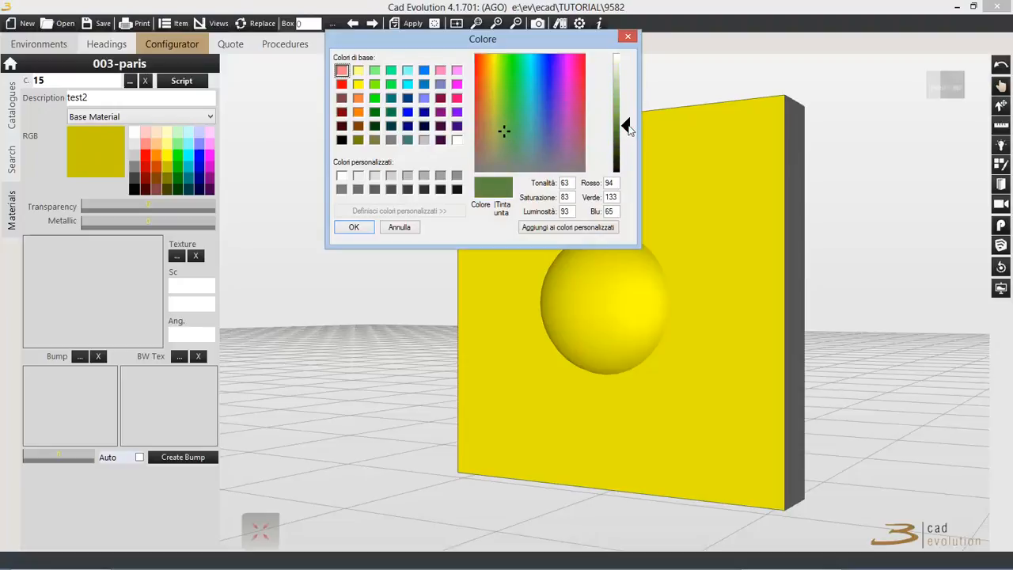
click(630, 86)
click(355, 227)
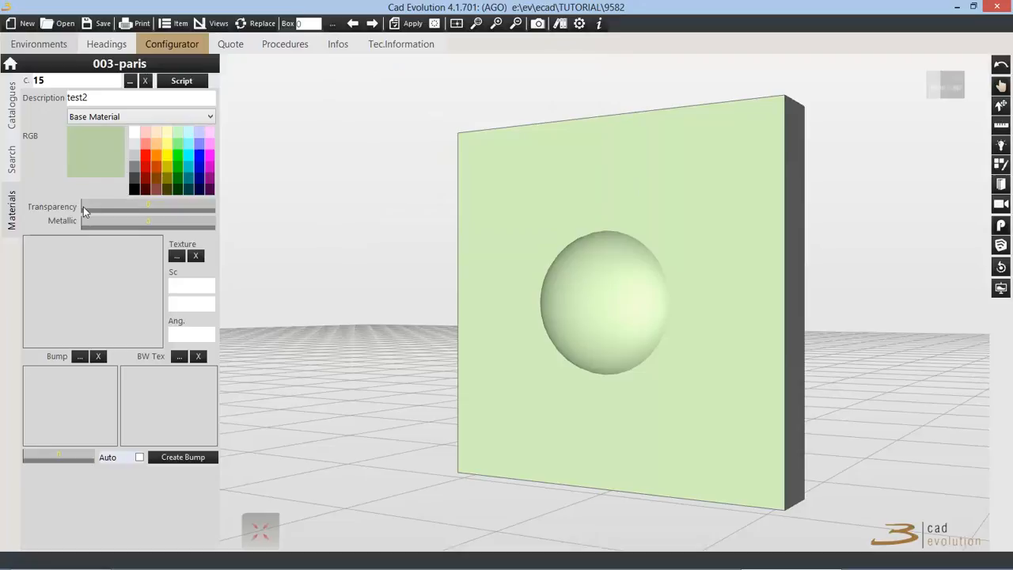
Step: Make the material moderately metallic and lower the metallic level to about a quarter of its range
mouse_move(83, 207)
mouse_down()
mouse_move(226, 218)
mouse_move(92, 219)
mouse_move(103, 233)
mouse_move(155, 239)
mouse_move(108, 235)
mouse_move(132, 236)
mouse_up()
drag(609, 333, 699, 300)
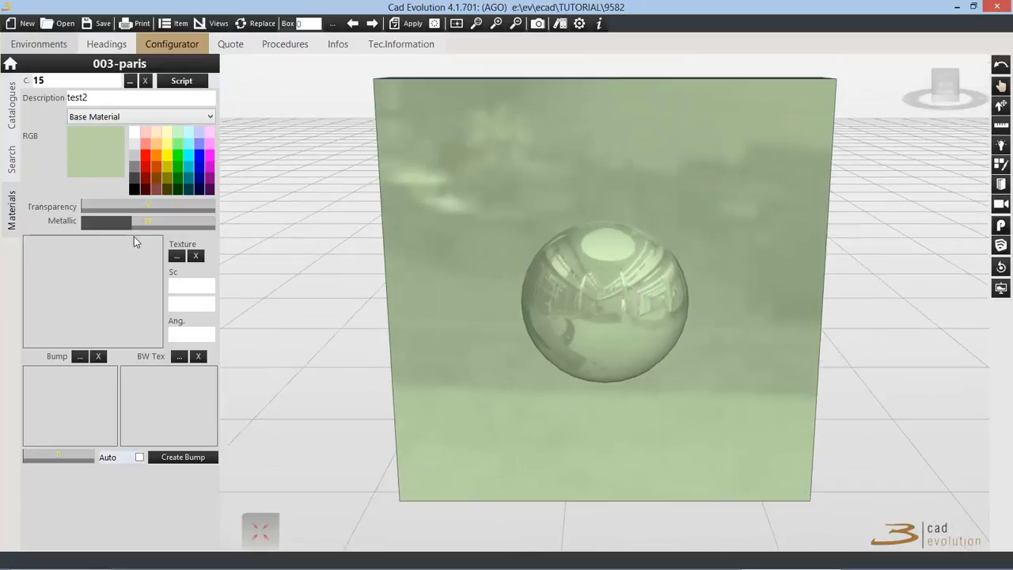
drag(131, 220, 113, 223)
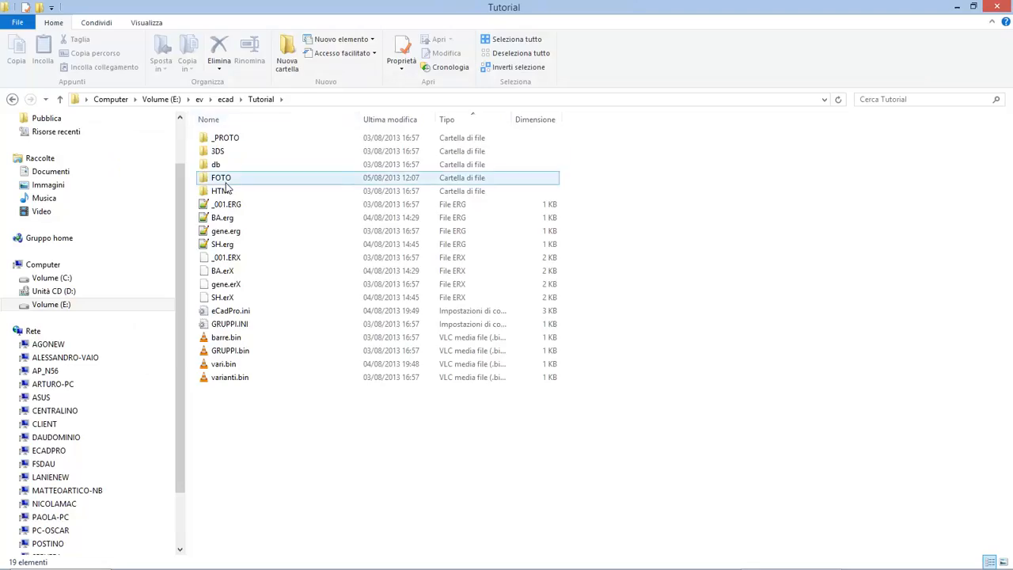
Step: In File Explorer, open the generic folder inside Tutorial's FOTO folder and bring up its full path
double_click(228, 180)
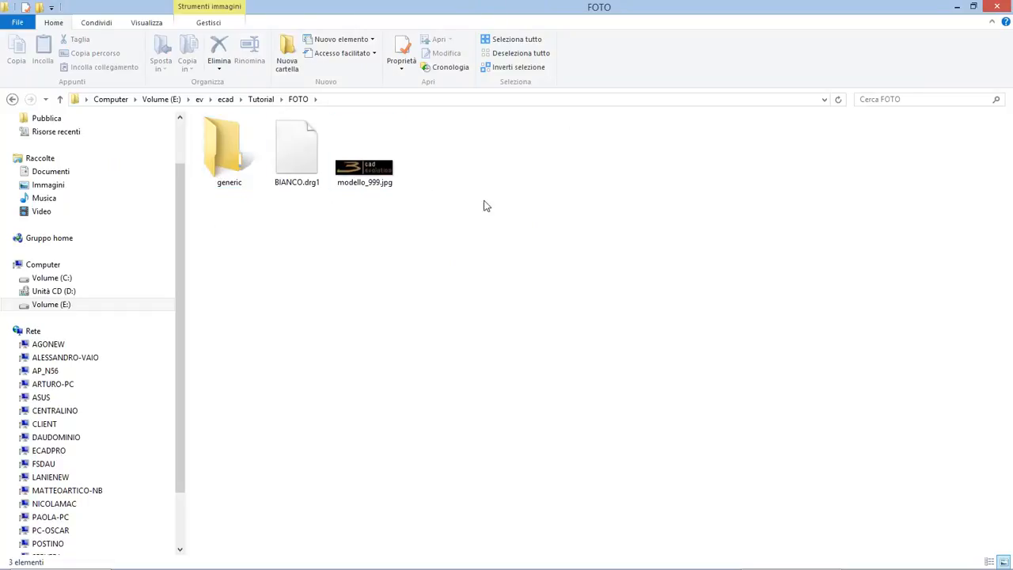
click(222, 158)
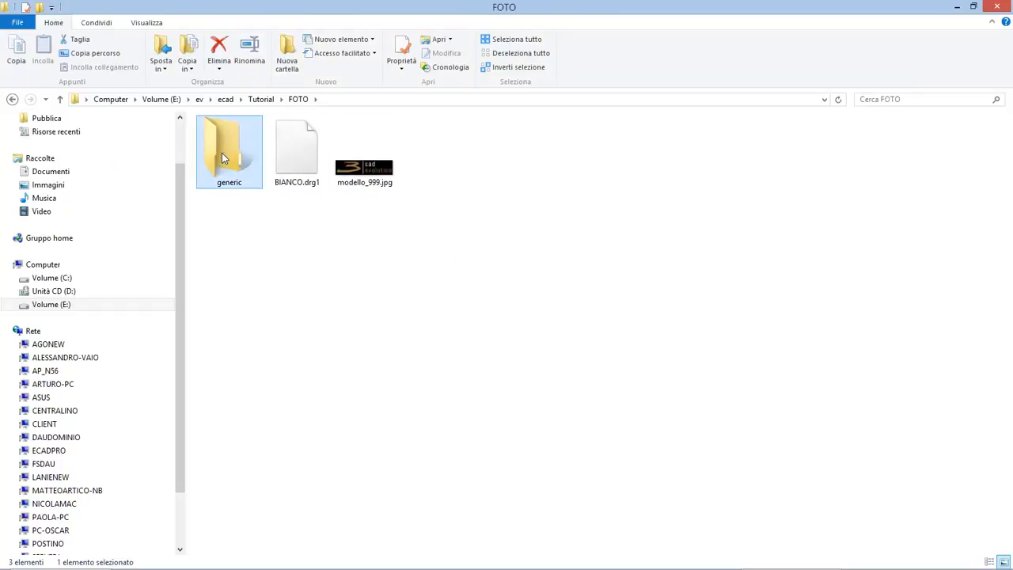
double_click(221, 152)
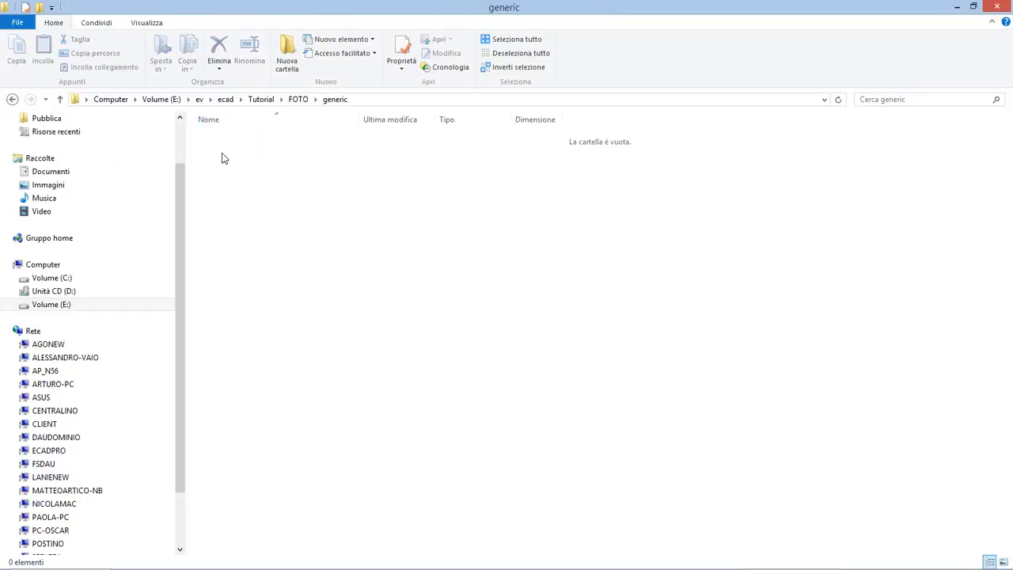
click(360, 102)
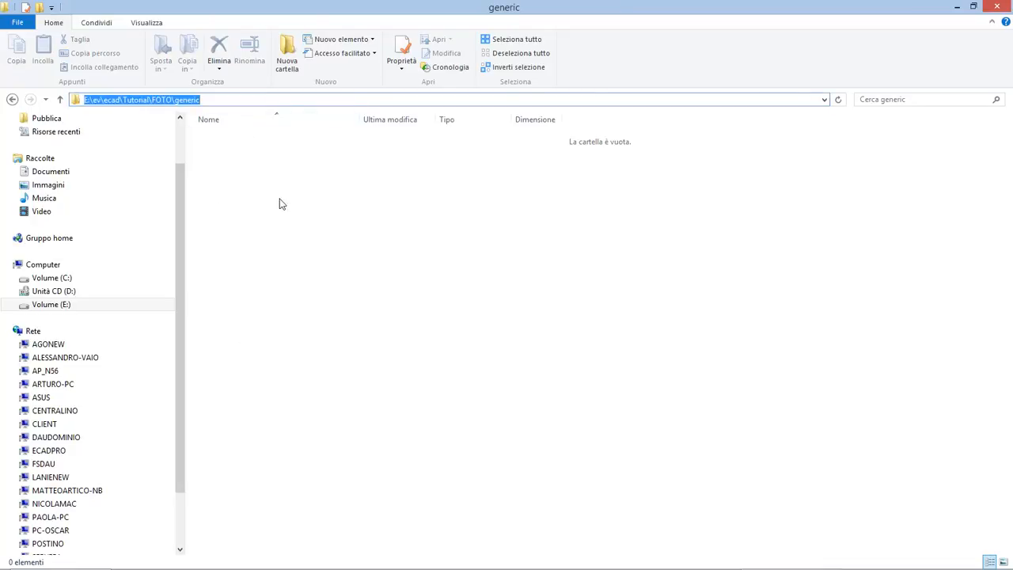
key(Return)
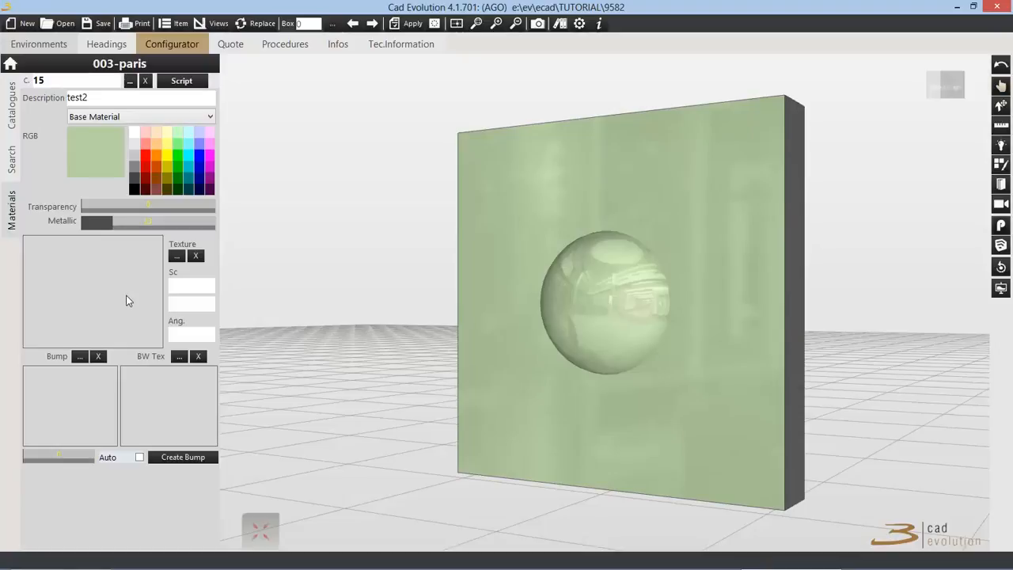
Step: Back in Cad Evolution, open the material's texture image browser at the foto\generic folder and preview Acquamarina.JPG
click(93, 290)
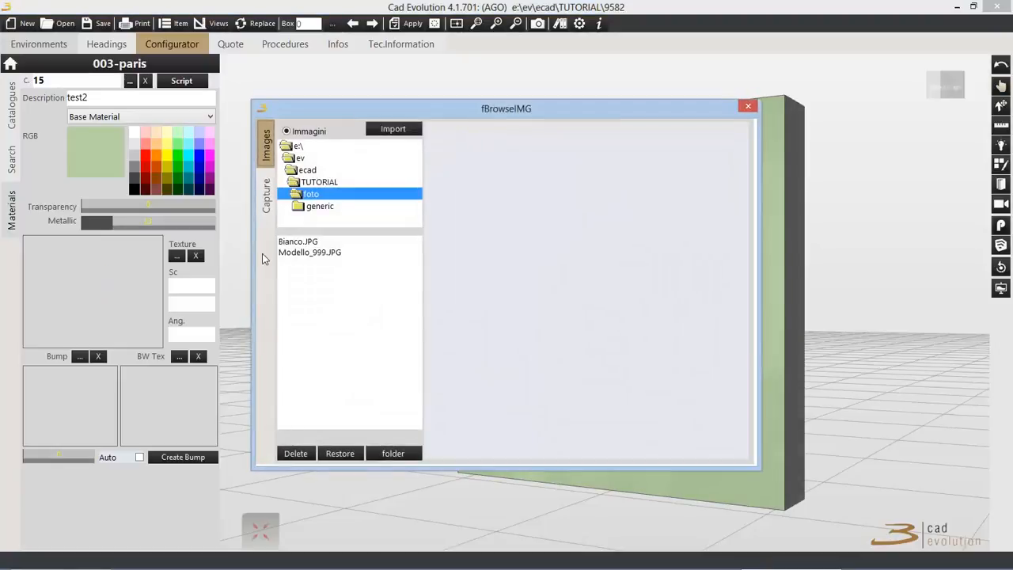
click(312, 208)
click(323, 243)
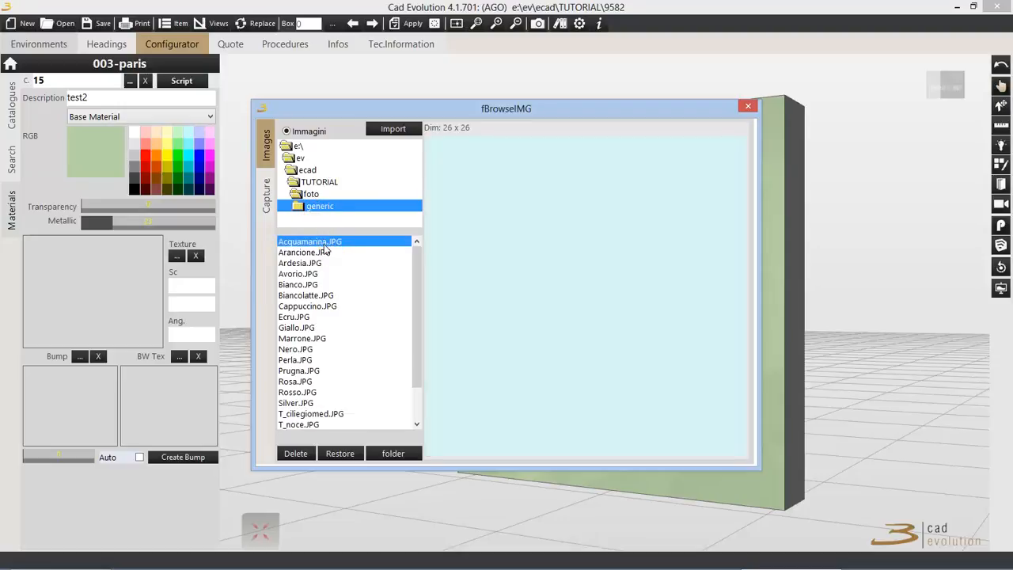
Step: Look through the remaining images in the generic folder and apply T_noce.JPG as the material's texture
key(Down)
key(Down)
key(Down)
key(Down)
key(Down)
key(Down)
key(Down)
key(Down)
key(Down)
key(Down)
key(Down)
key(Down)
key(Down)
key(Down)
key(Down)
key(Down)
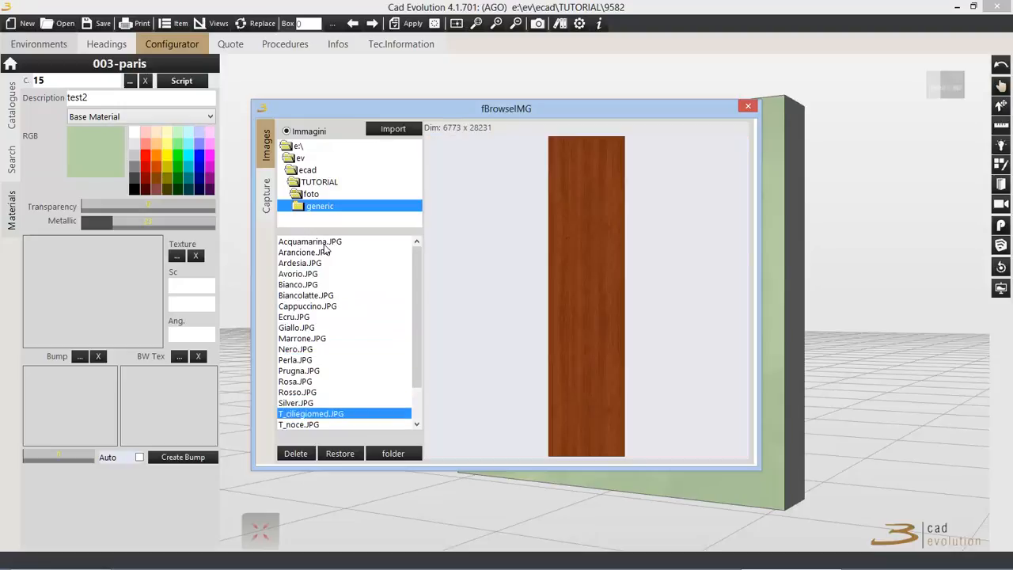
key(Down)
key(Down)
key(Up)
key(Up)
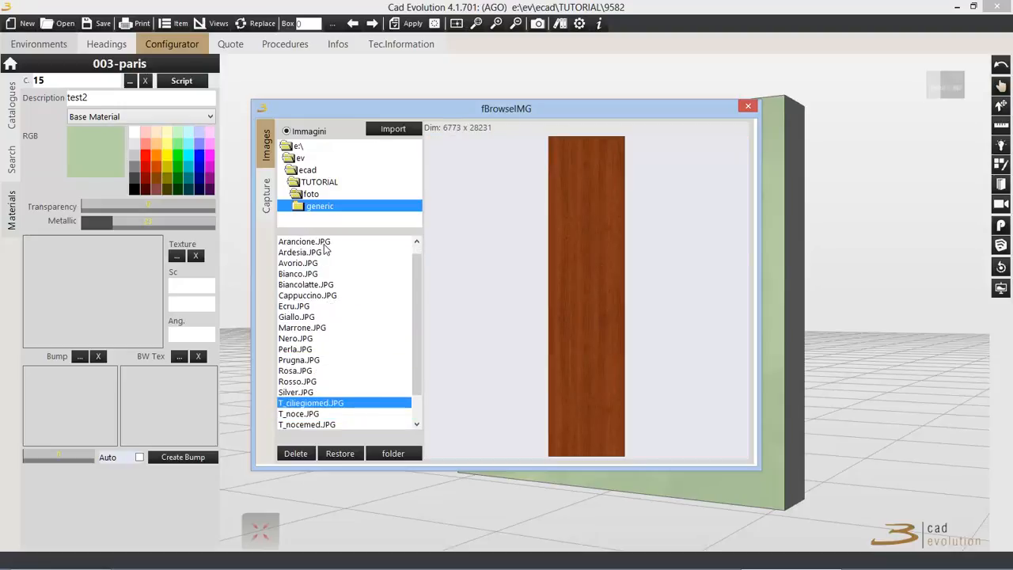
key(Down)
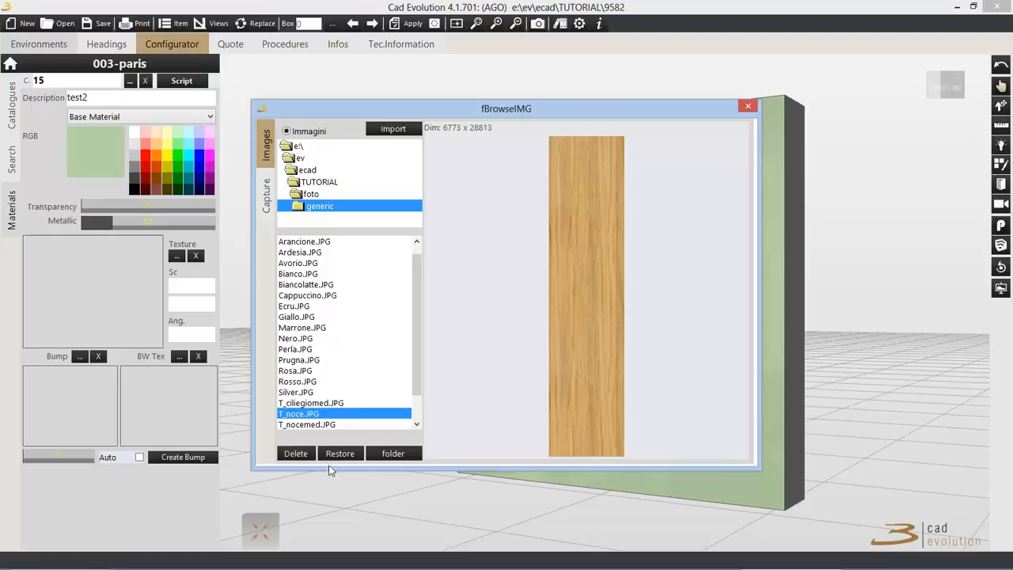
double_click(358, 413)
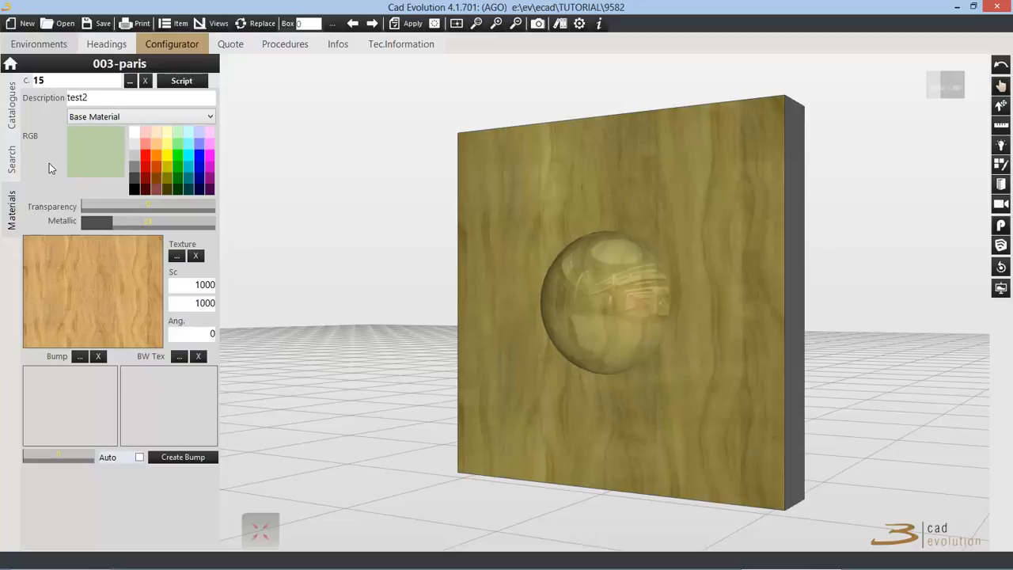
Step: Set the material's base colour to white and reduce its metallic level to nearly the minimum
click(135, 134)
mouse_move(607, 264)
middle_down()
mouse_move(603, 246)
mouse_move(623, 258)
mouse_move(617, 250)
middle_up()
drag(111, 227, 94, 222)
Step: Set the wood texture's scale values to 600 and 1500
middle_drag(484, 314, 609, 313)
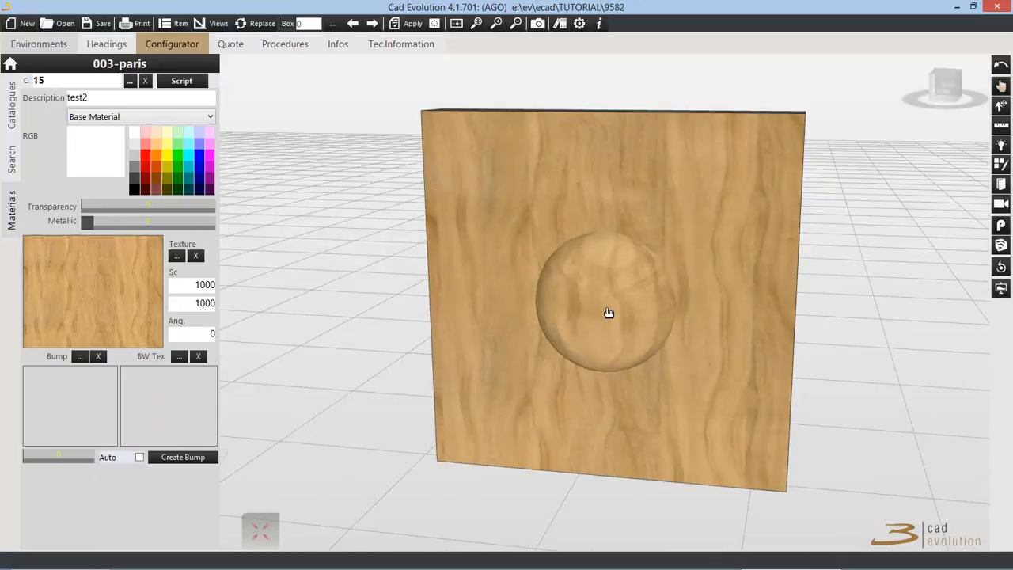
scroll(608, 312, up, 1)
double_click(192, 284)
text(600)
key(Tab)
key(BackSpace)
text(1500)
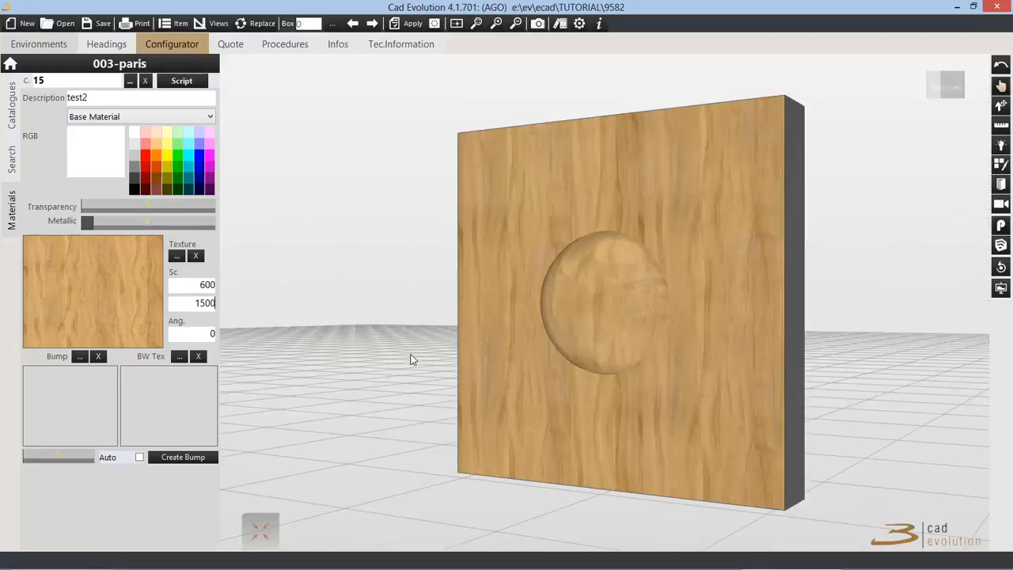
Step: Create a bump map from the wood texture and inspect its effect on the panel
drag(639, 328, 674, 299)
drag(610, 310, 549, 323)
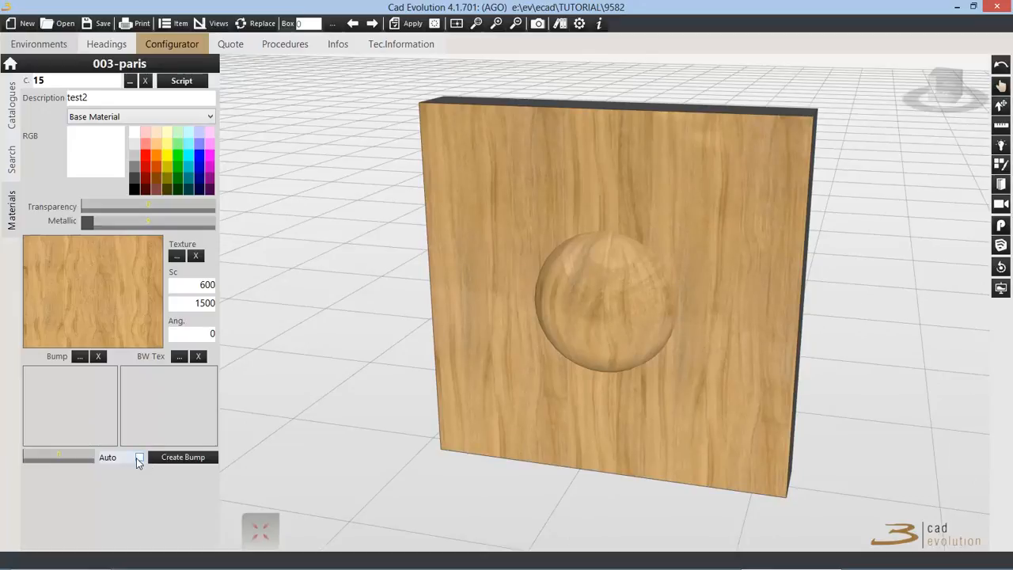
click(166, 458)
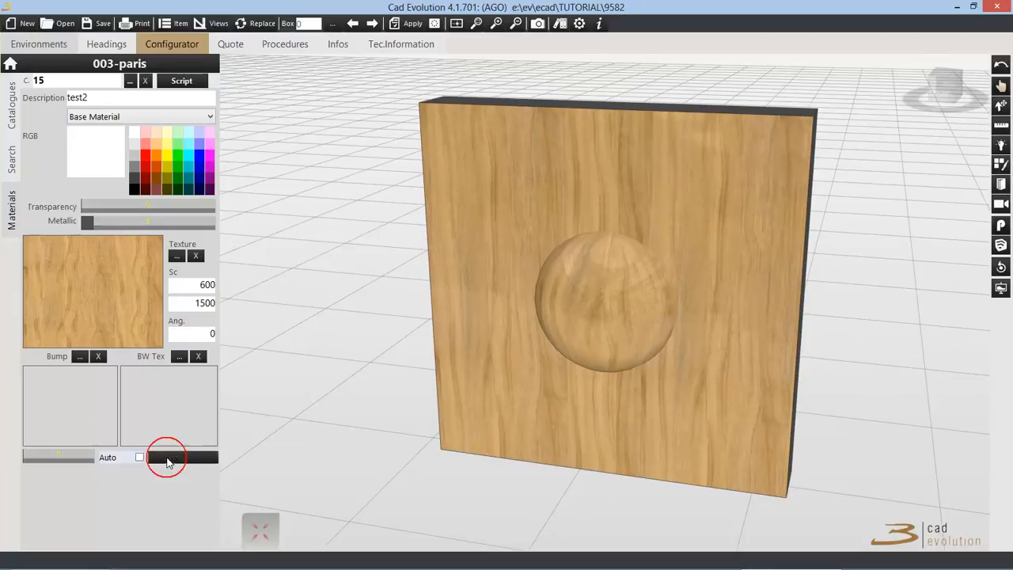
drag(592, 262, 622, 273)
Step: Set the bump strength to about half of its range and remove the bump map from the material
click(42, 456)
drag(41, 457, 56, 459)
drag(452, 332, 549, 345)
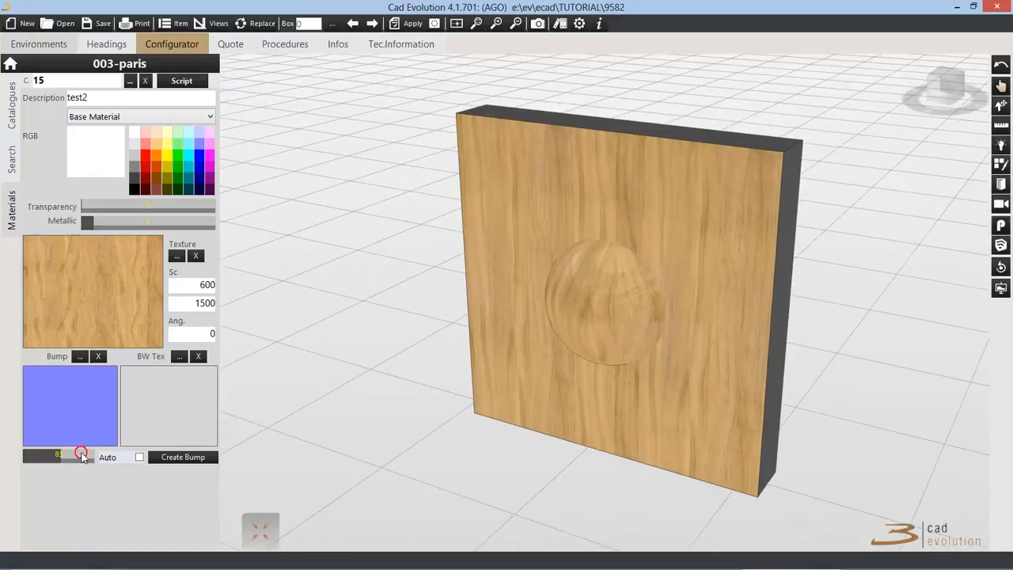
drag(84, 456, 61, 461)
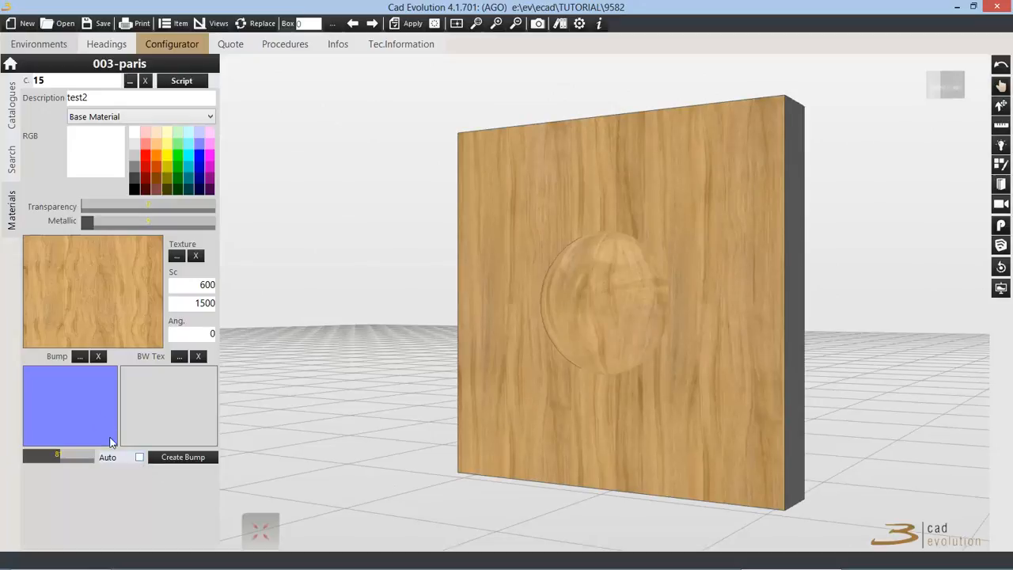
click(98, 356)
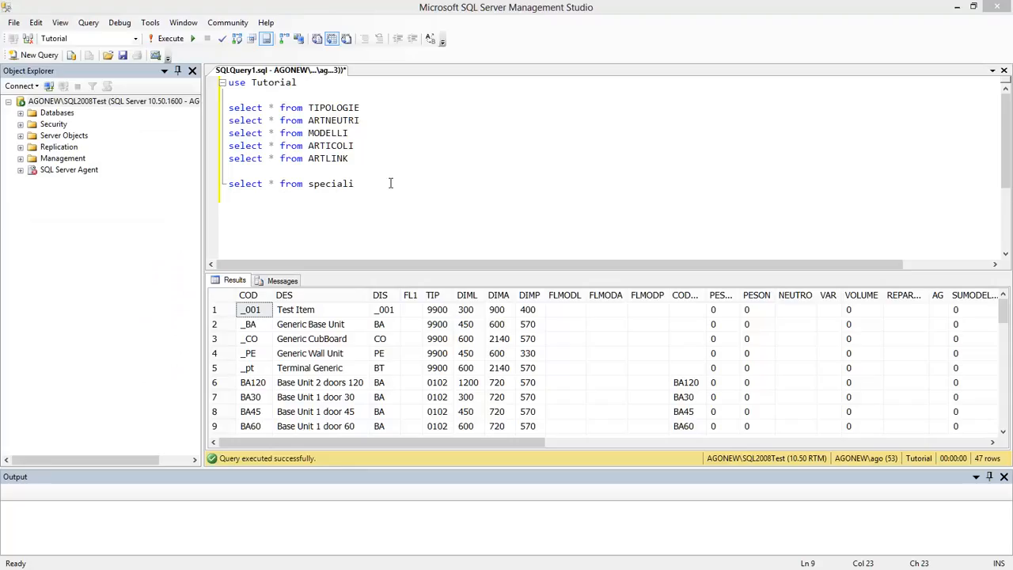
Step: In SQL Server Management Studio, run only the query select * from speciali and widen the MEMO column of the results
click(389, 181)
drag(388, 181, 217, 185)
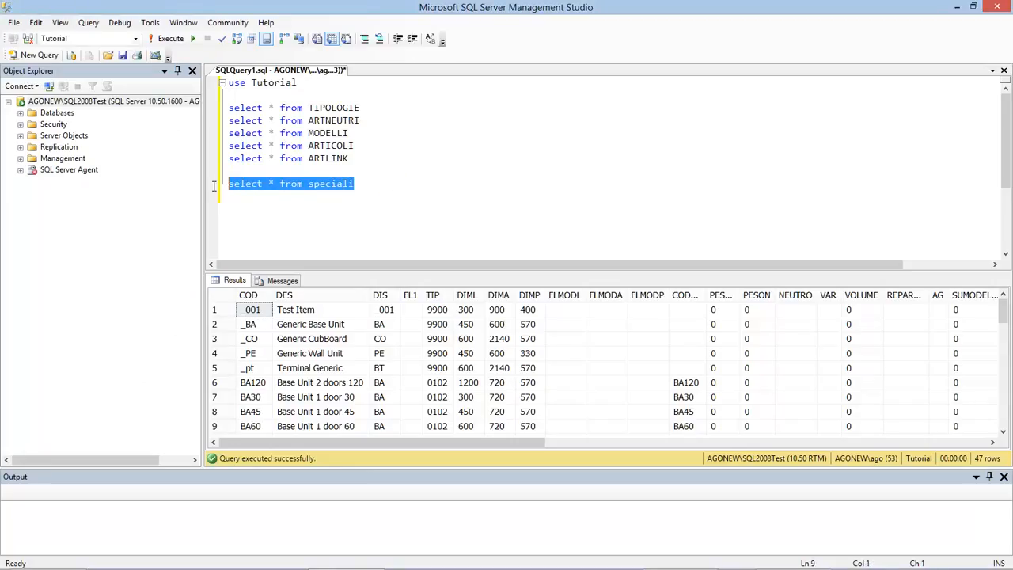
click(165, 41)
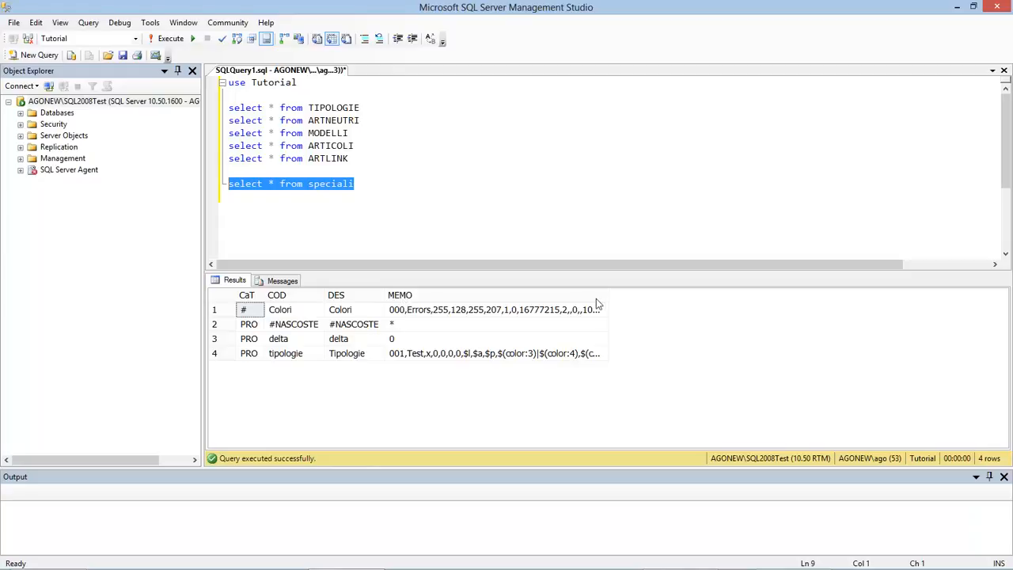
drag(608, 295, 951, 308)
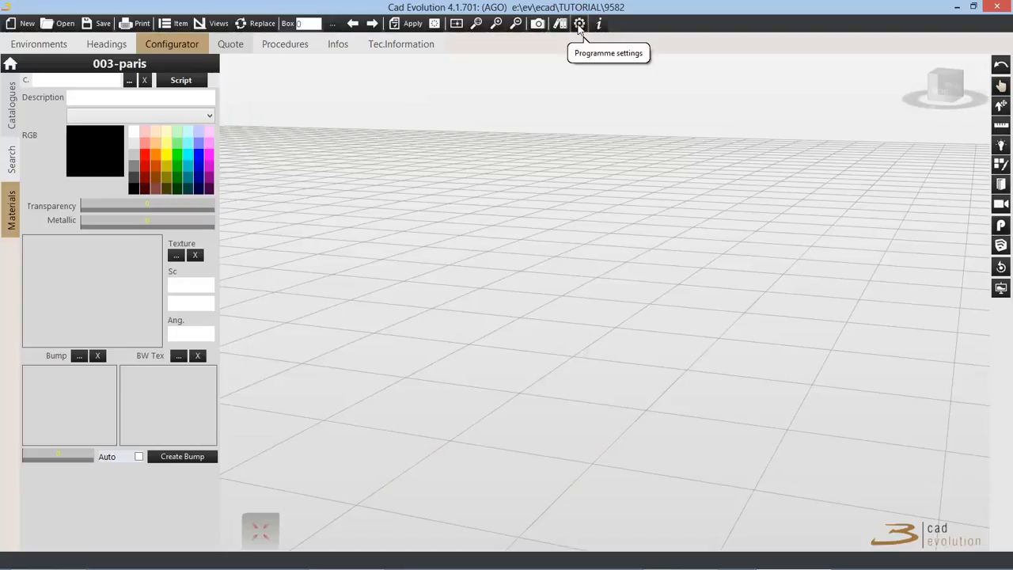
Step: In Cad Evolution, open the backup section of the programme settings and open the TUTORIAL catalogue's Colours data as text
click(579, 24)
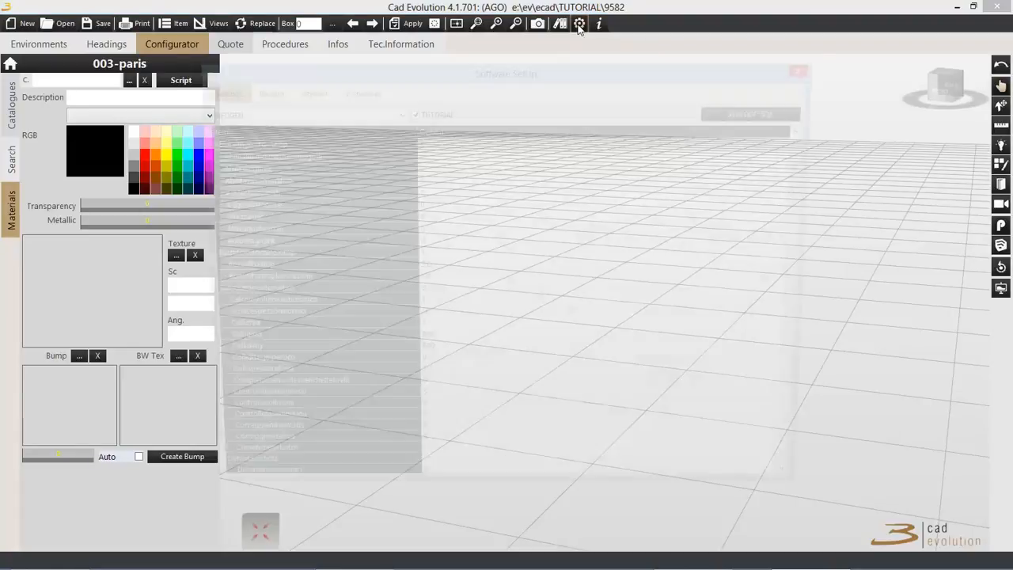
click(263, 94)
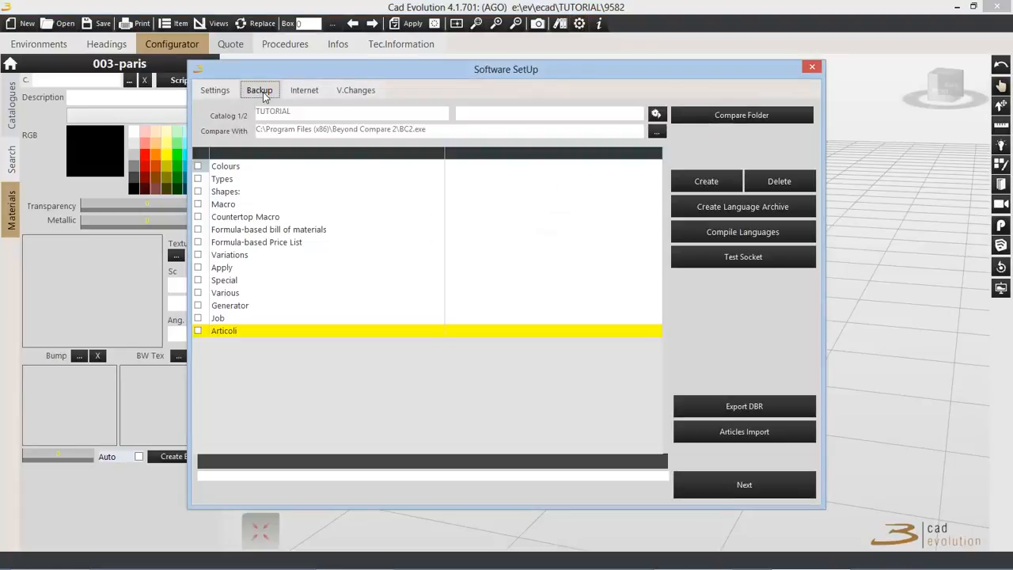
click(236, 169)
click(440, 169)
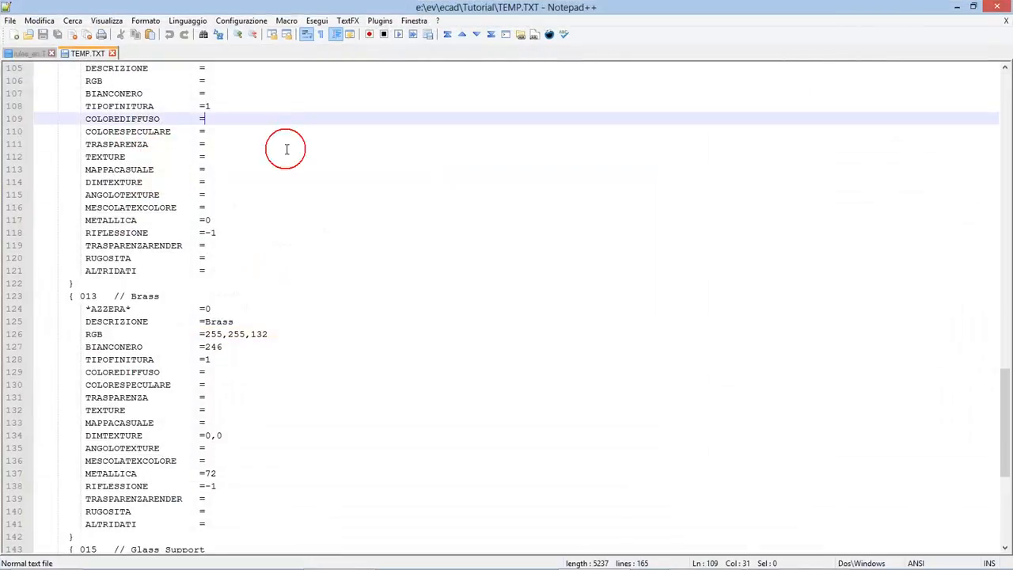
Step: Examine the colour definitions in TEMP.TXT from the start of the file, highlighting the parameters of colour 000 Errors
scroll(357, 234, up, 20)
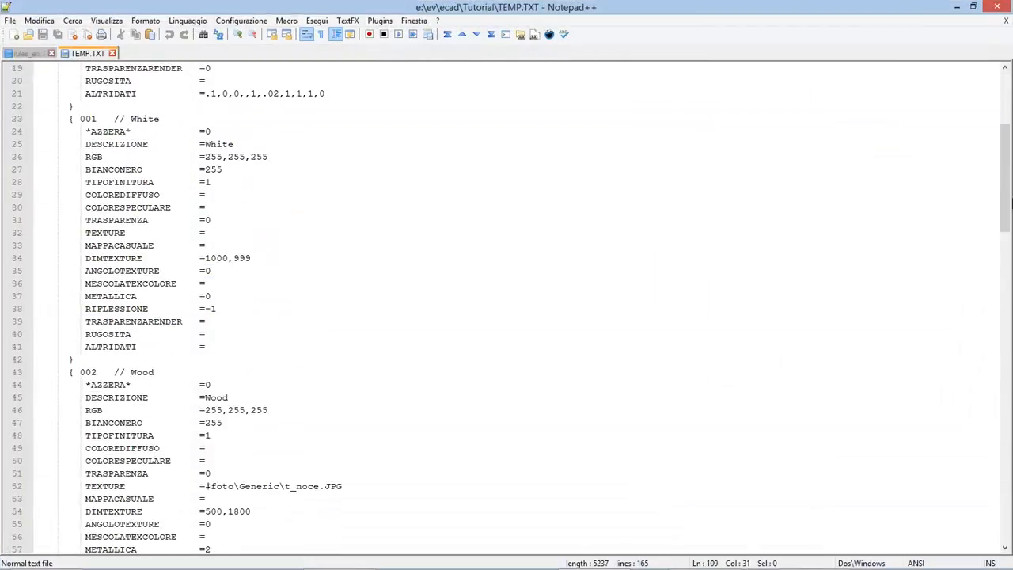
drag(1007, 193, 1002, 103)
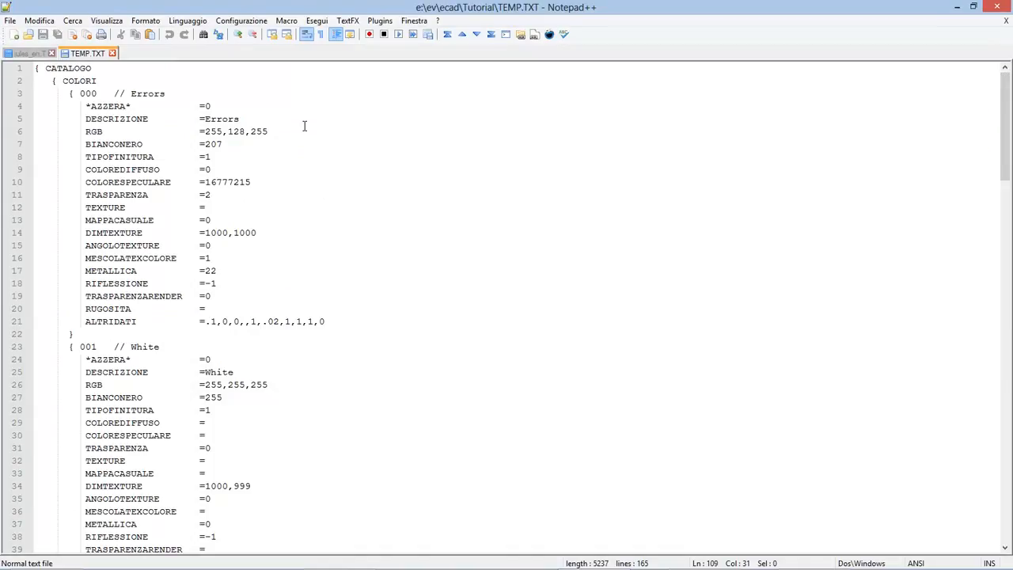
drag(256, 83, 273, 247)
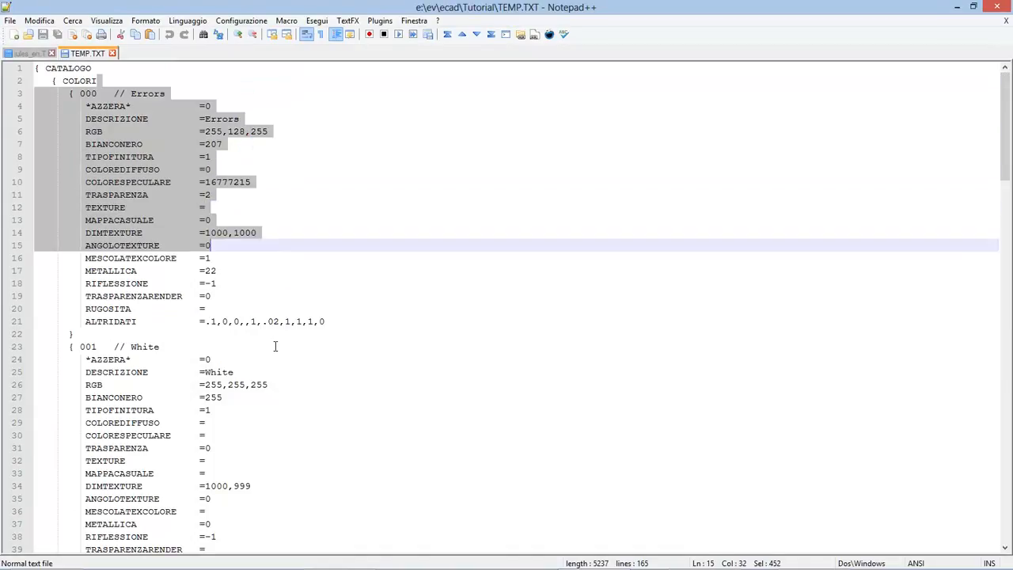
scroll(282, 348, down, 14)
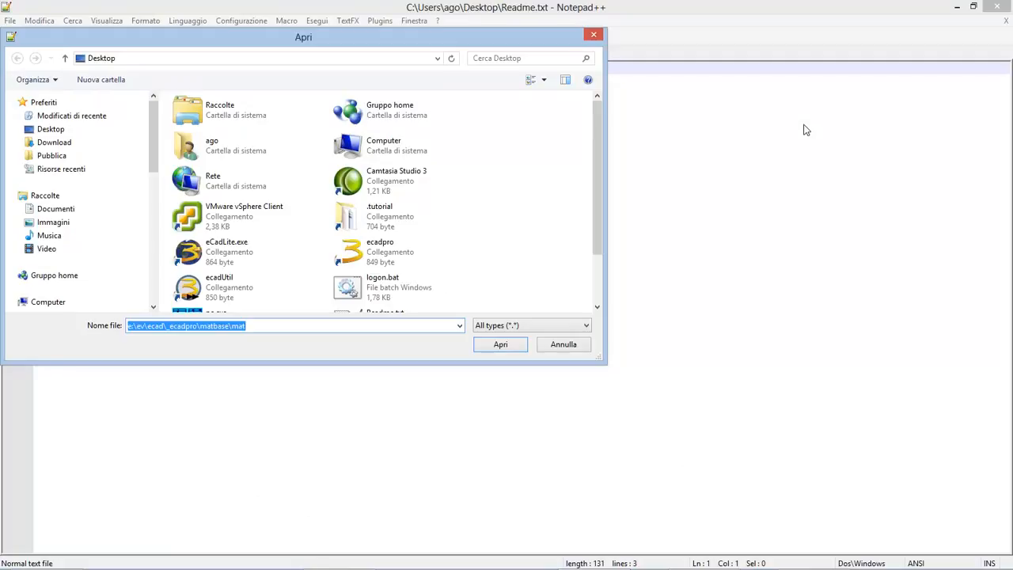
Step: List the base material files matching e:\ev\ecad\_ecadpro\matbase\mat** and open MAT001.3LW in Notepad++
click(298, 324)
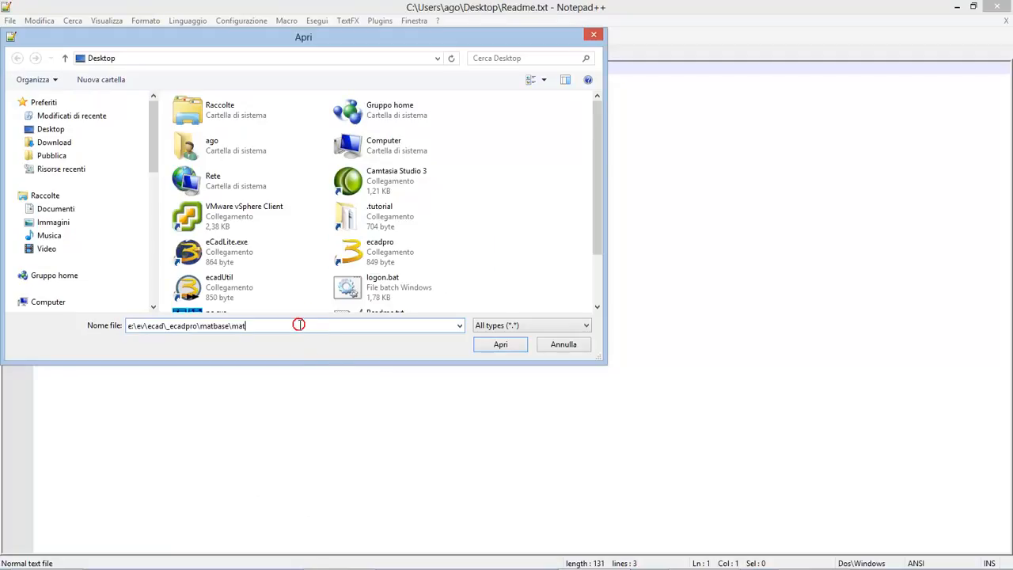
text(*)
text(*)
key(Return)
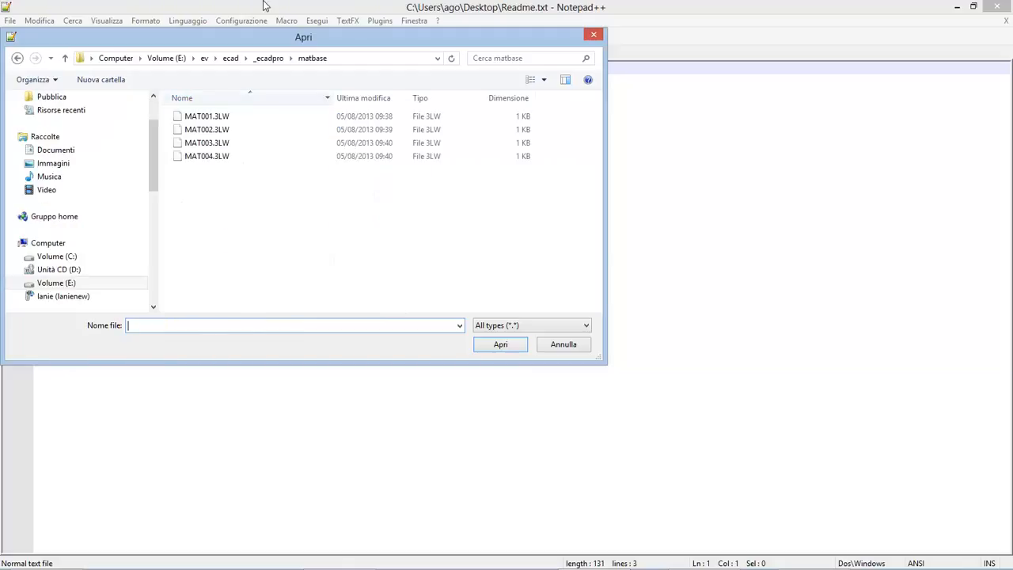
click(208, 117)
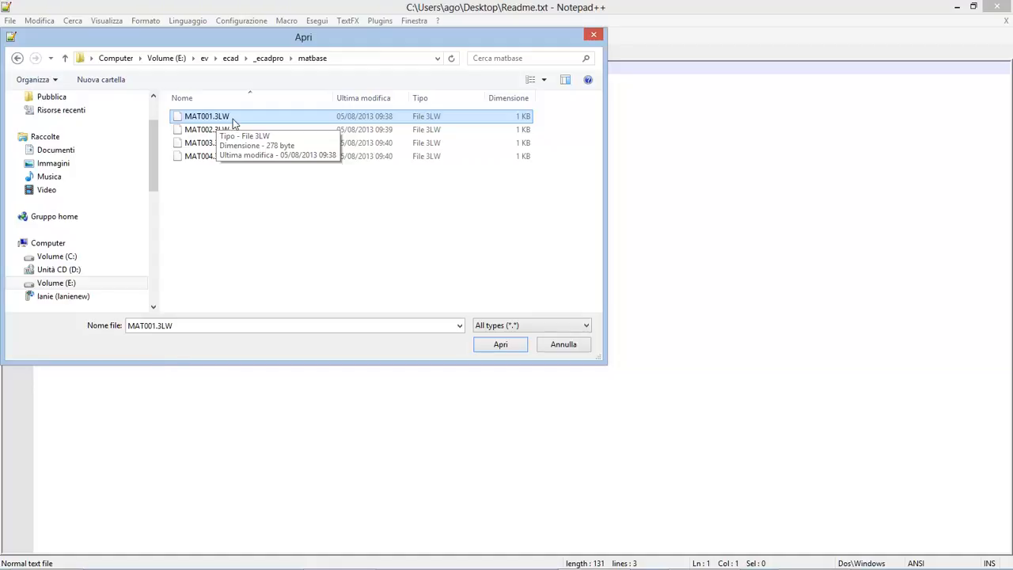
double_click(205, 119)
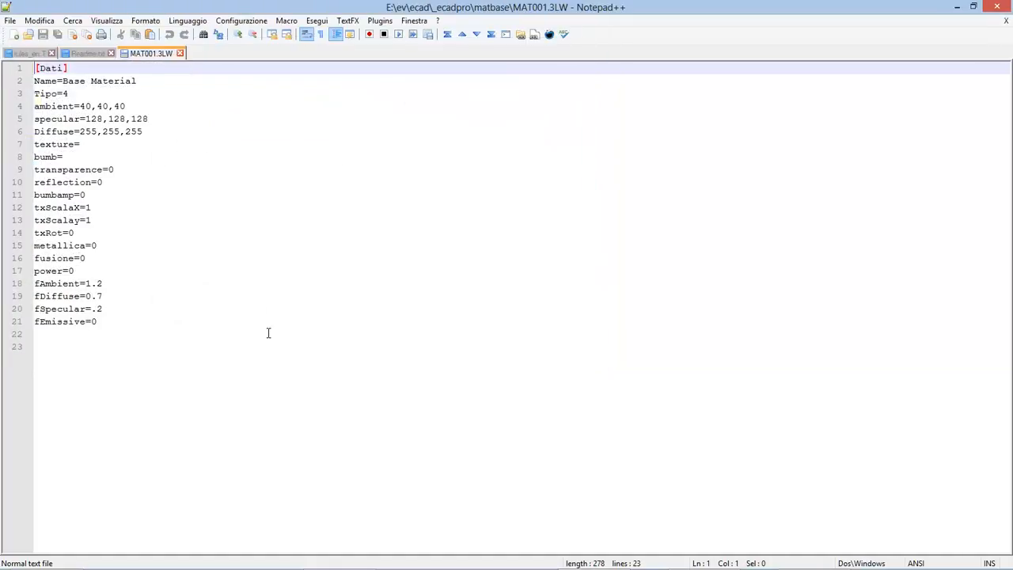
Step: Examine the Base Material name in MAT001.3LW and highlight all its parameter lines from Name to fEmissive
drag(62, 81, 133, 81)
click(68, 83)
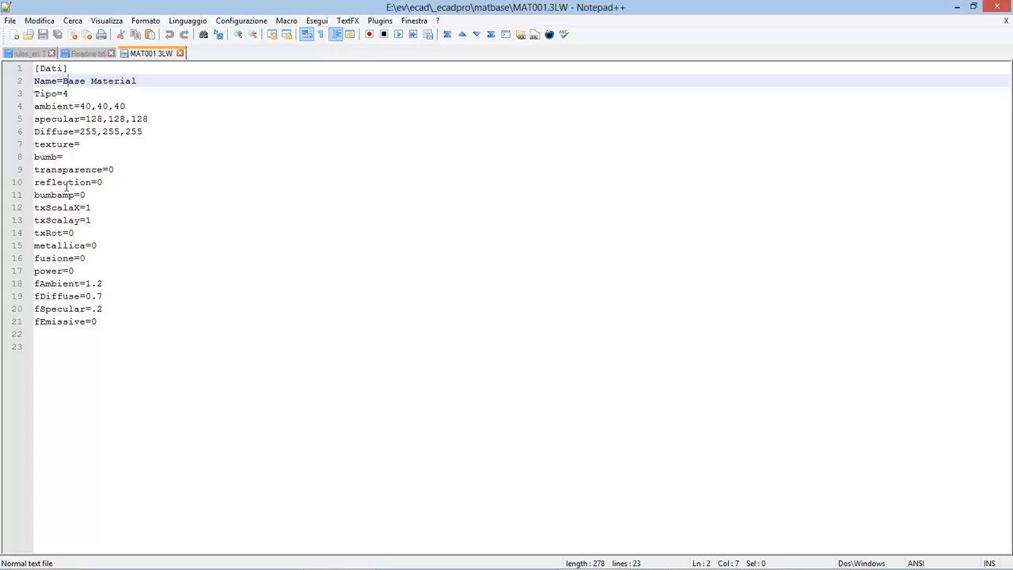
drag(104, 340, 3, 81)
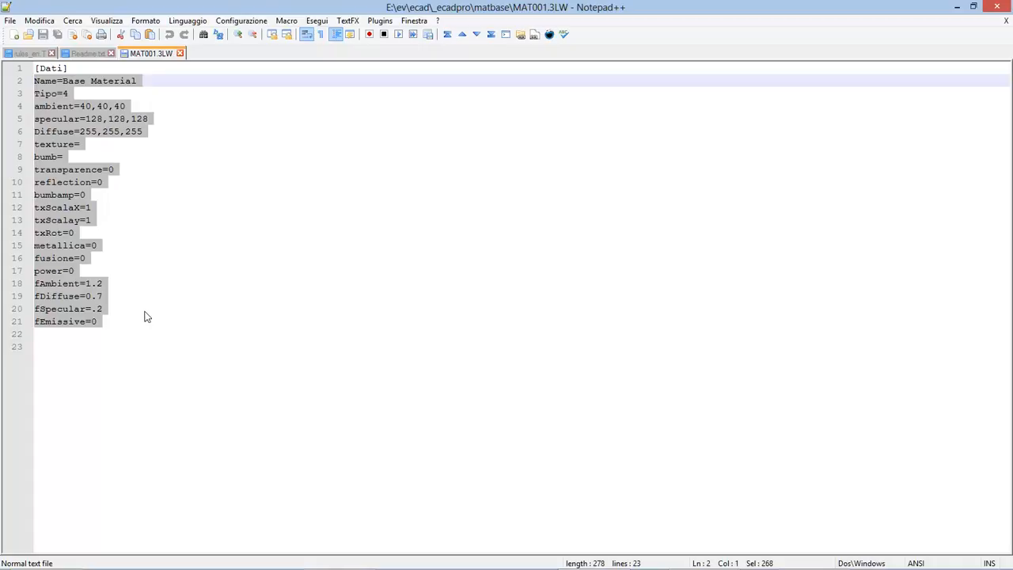
Step: Examine the fAmbient, fDiffuse, fSpecular and fEmissive factors at the end of the material file
click(87, 283)
text(1)
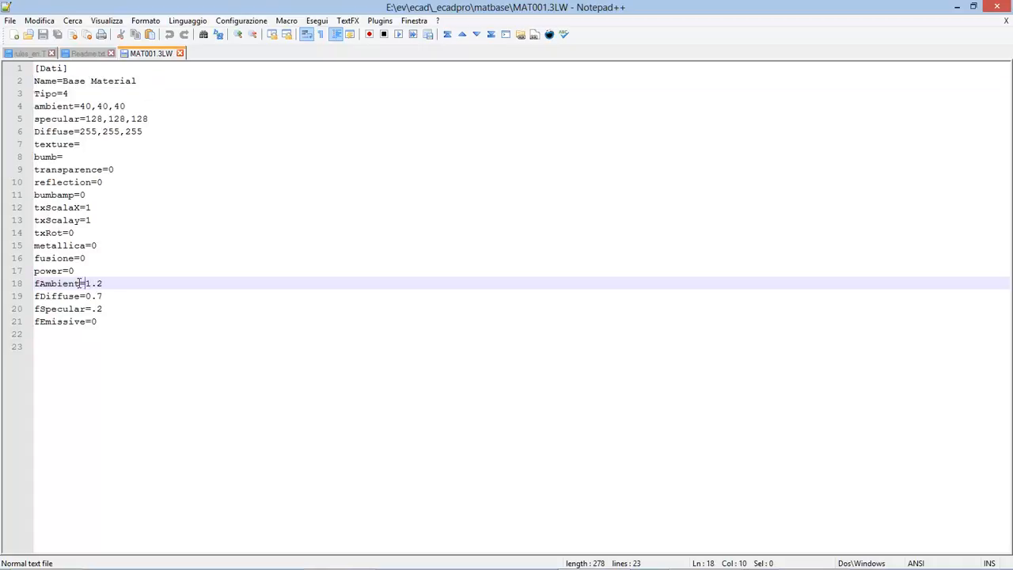
click(106, 298)
drag(107, 299, 91, 312)
click(97, 322)
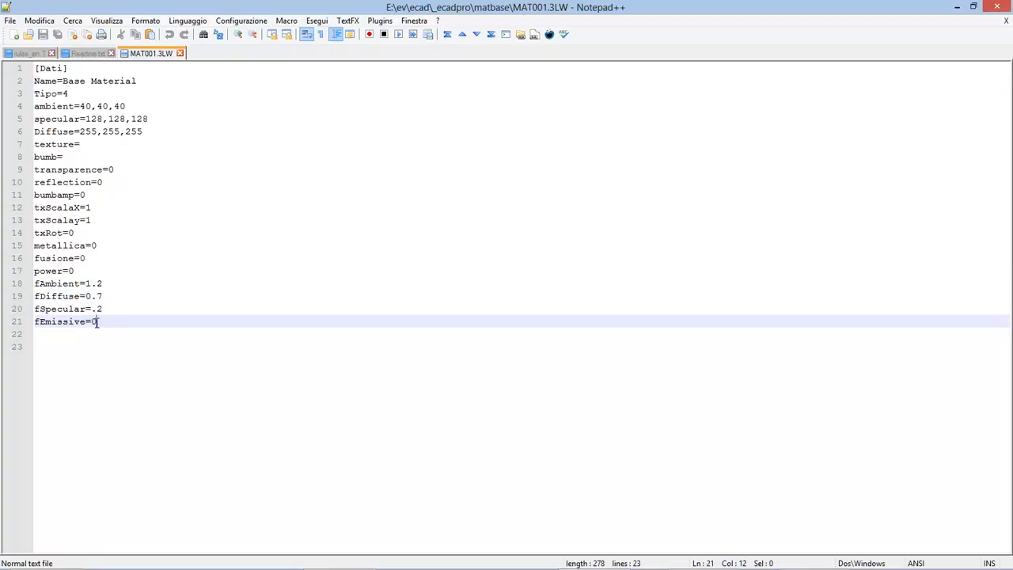